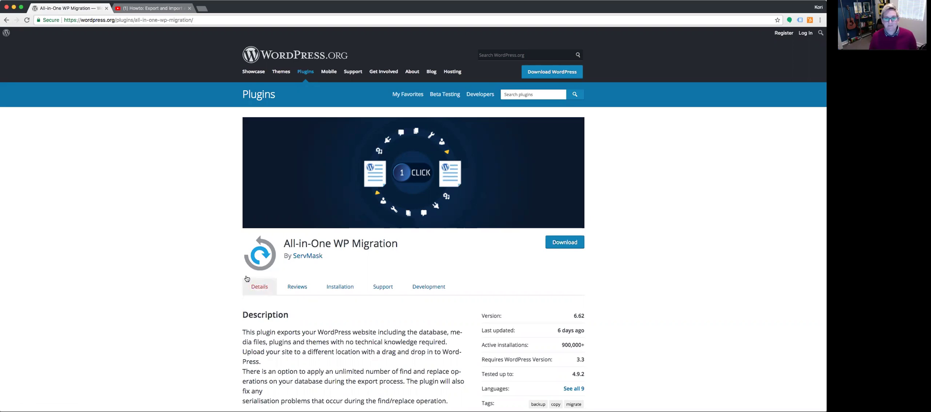
scroll(204, 254, down, 1)
scroll(203, 254, down, 1)
scroll(197, 254, down, 1)
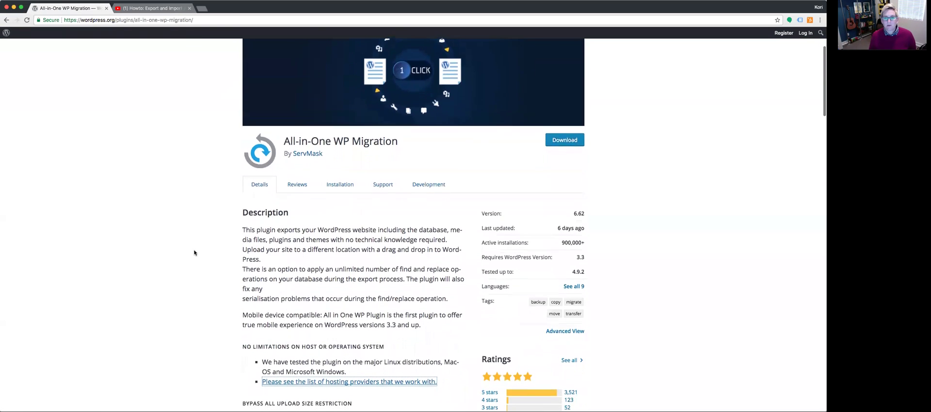
scroll(194, 253, down, 1)
scroll(194, 253, down, 1)
scroll(194, 253, down, 1)
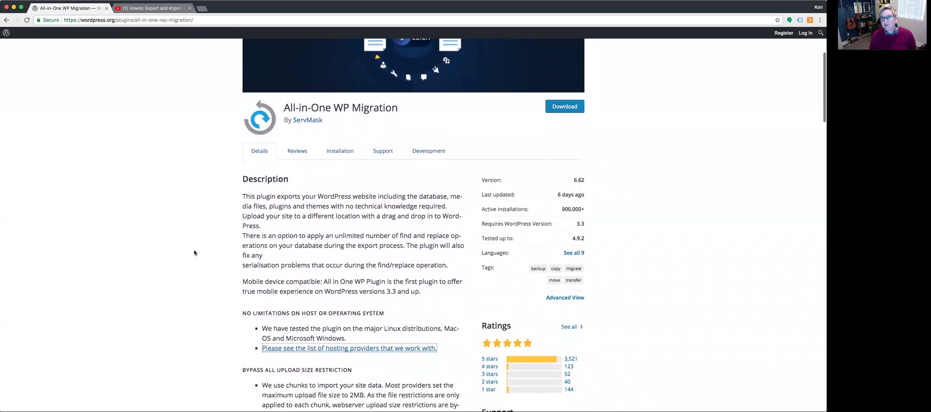
scroll(194, 253, down, 1)
scroll(194, 252, down, 1)
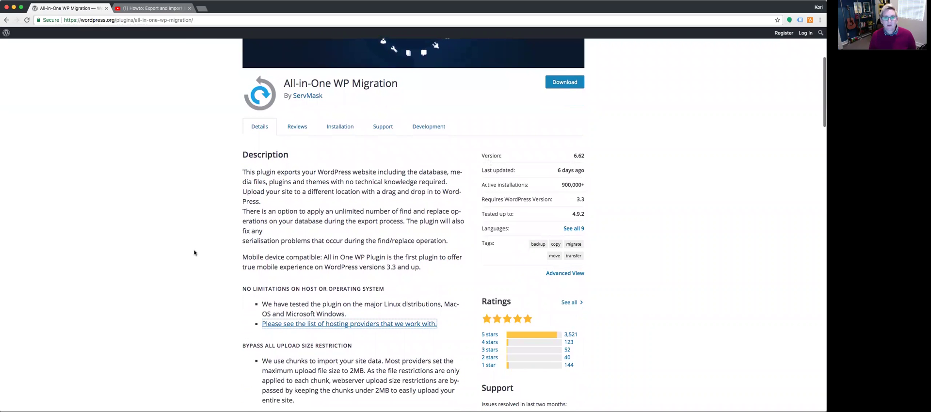
scroll(194, 253, down, 1)
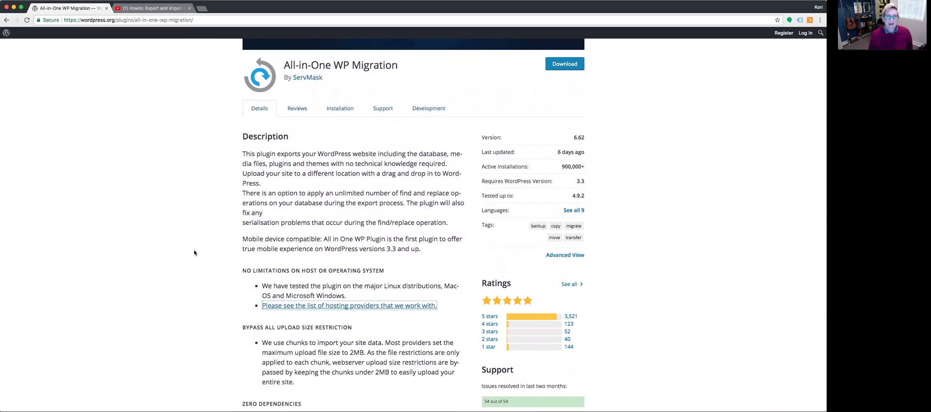
scroll(194, 253, up, 1)
scroll(193, 253, up, 1)
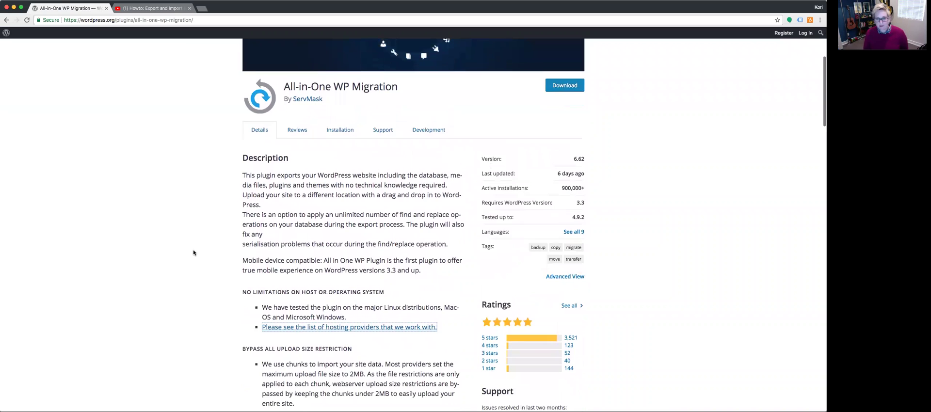
scroll(194, 252, up, 1)
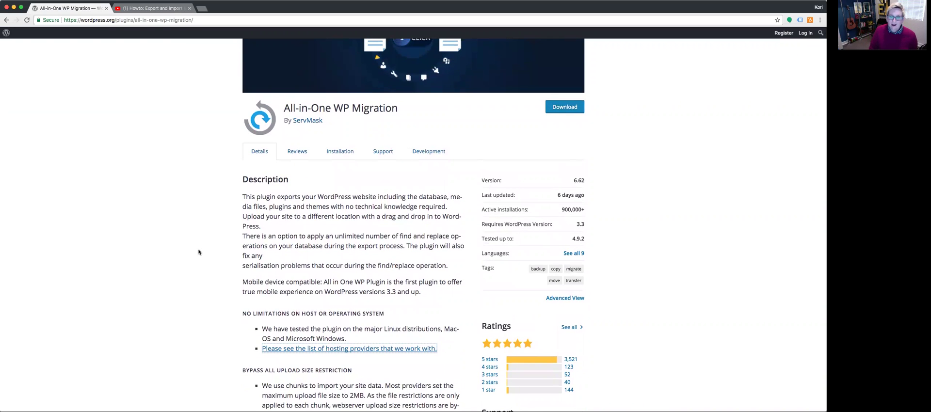
scroll(198, 252, up, 2)
scroll(199, 252, up, 1)
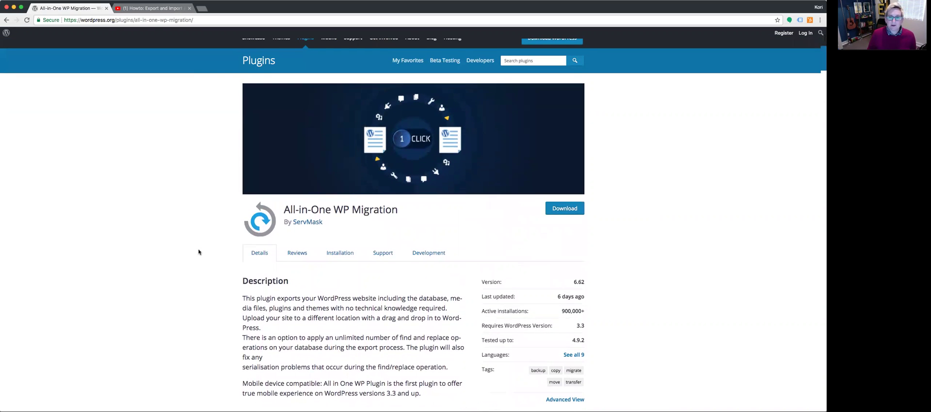
scroll(199, 252, down, 4)
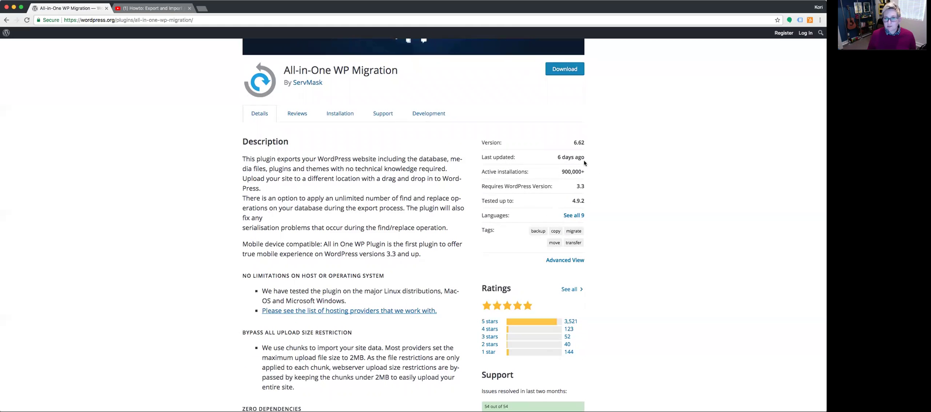
key(super+a)
click(586, 203)
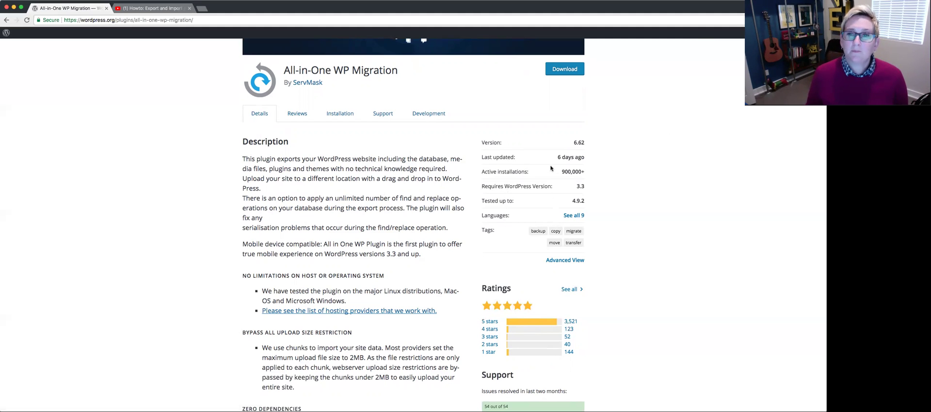
scroll(411, 168, down, 3)
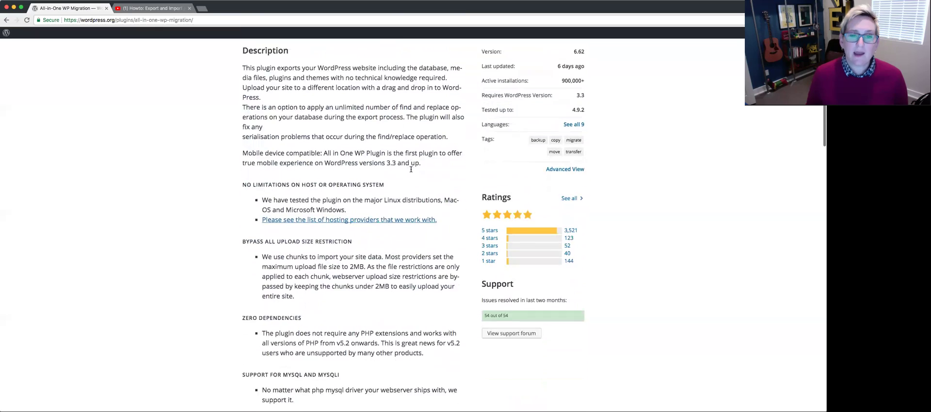
scroll(412, 168, down, 2)
scroll(411, 168, down, 2)
scroll(411, 169, down, 1)
scroll(411, 168, down, 1)
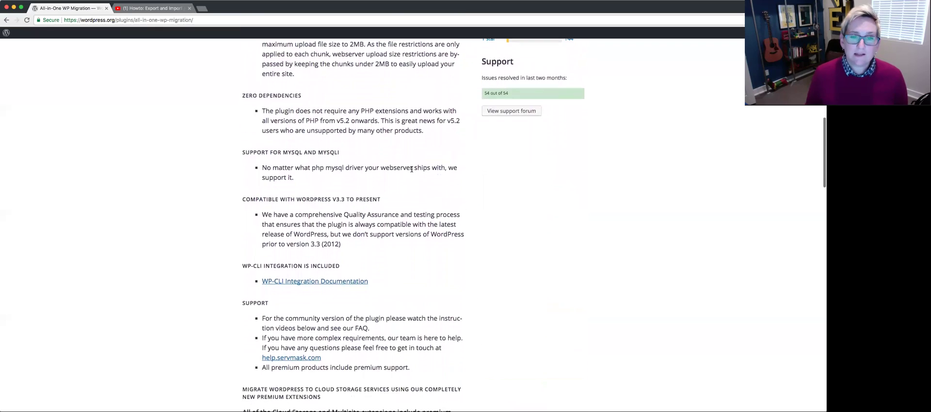
scroll(411, 169, down, 2)
scroll(411, 169, down, 2)
scroll(412, 172, down, 1)
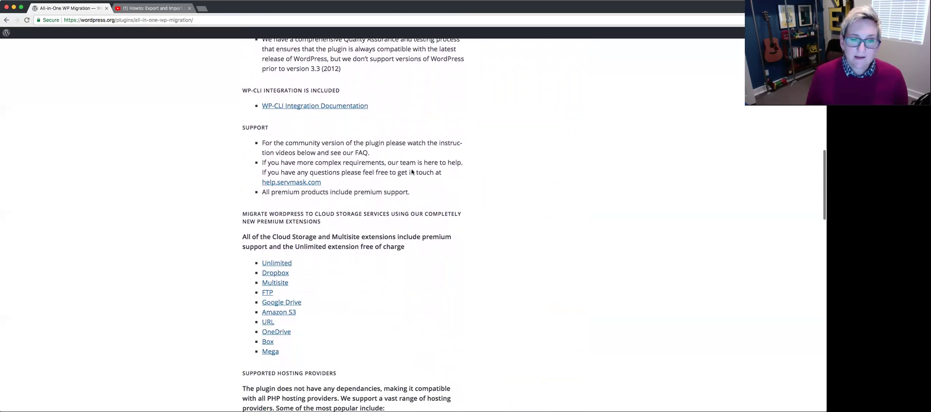
scroll(411, 169, up, 1)
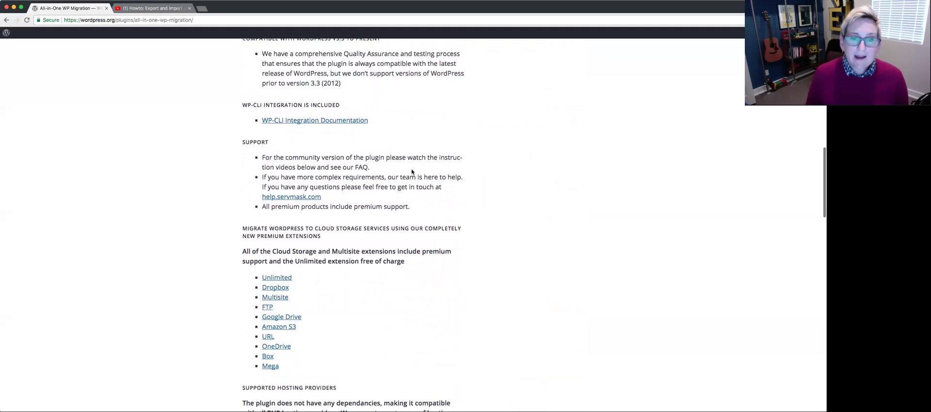
scroll(412, 169, up, 3)
scroll(412, 170, up, 2)
scroll(412, 171, up, 2)
scroll(412, 172, up, 3)
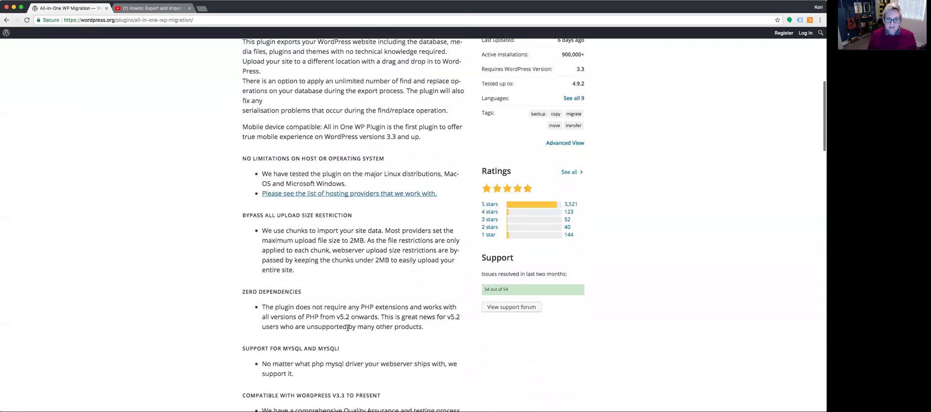
scroll(341, 328, down, 5)
scroll(342, 327, down, 5)
scroll(344, 328, down, 5)
scroll(344, 328, down, 3)
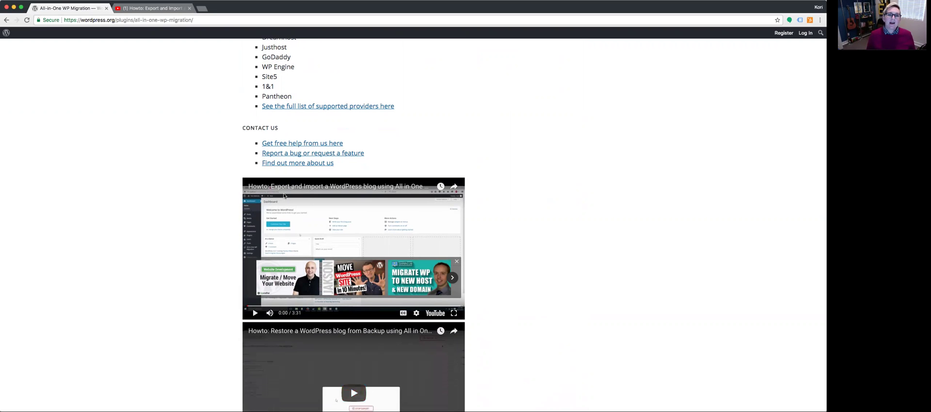
scroll(220, 202, down, 2)
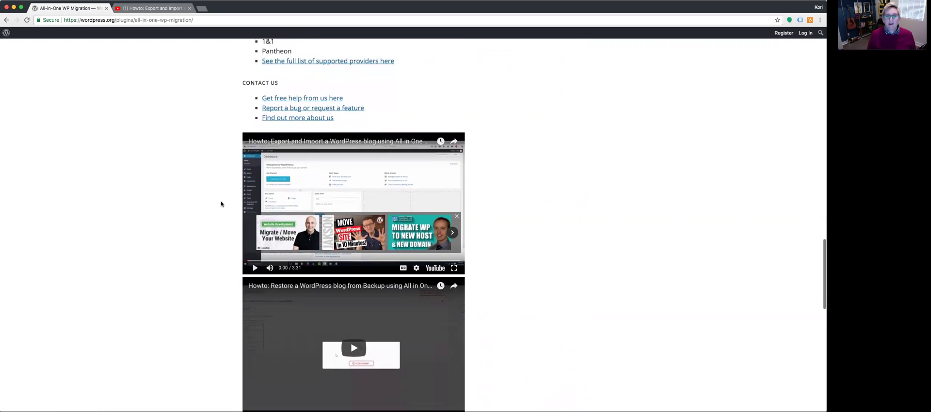
scroll(220, 202, down, 2)
scroll(218, 204, down, 1)
scroll(217, 204, down, 3)
scroll(217, 204, down, 1)
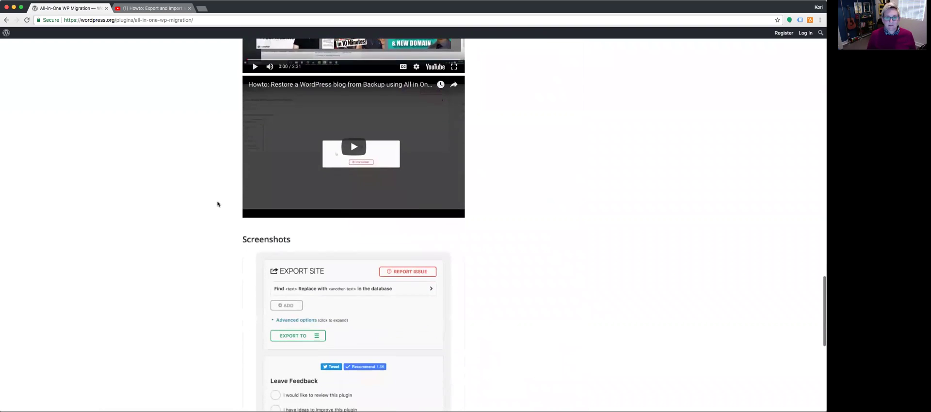
scroll(217, 204, down, 2)
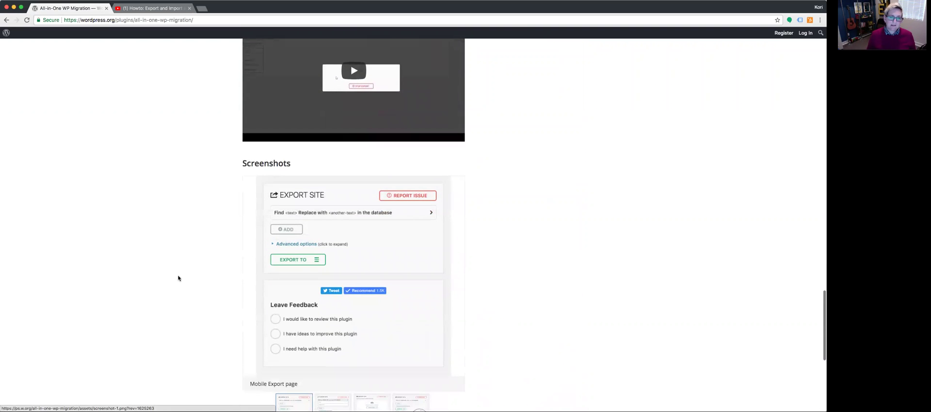
scroll(178, 279, down, 1)
scroll(179, 279, down, 1)
scroll(178, 278, down, 1)
scroll(178, 278, down, 2)
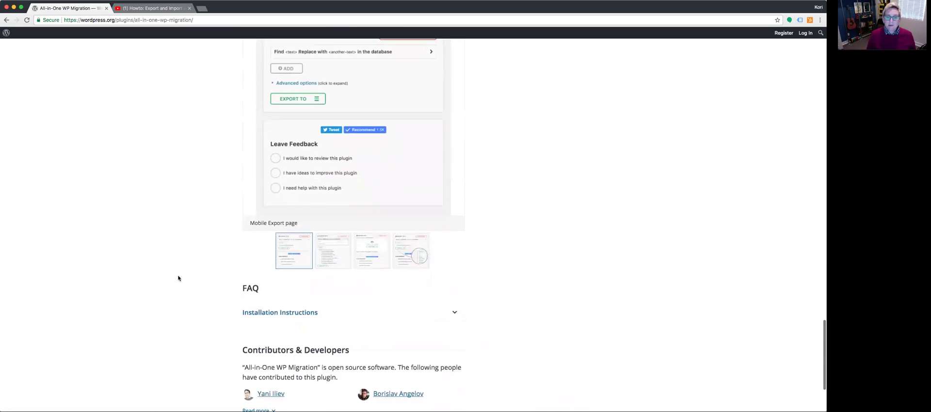
scroll(179, 278, up, 2)
scroll(179, 278, up, 1)
scroll(179, 278, up, 2)
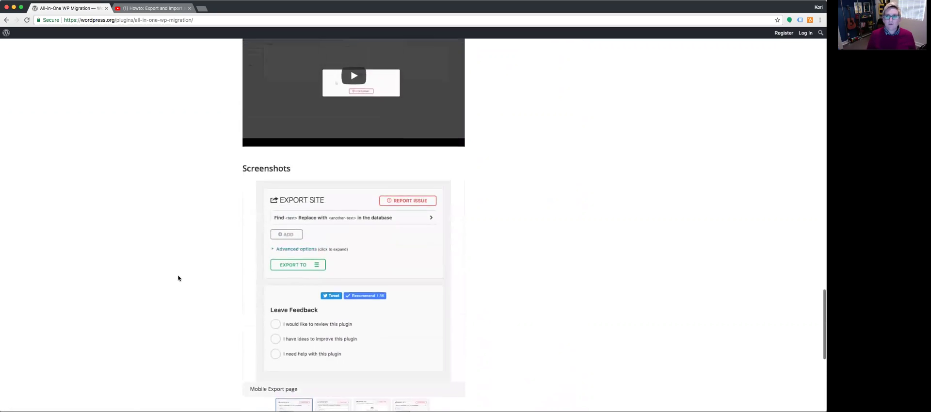
scroll(178, 278, up, 5)
scroll(178, 279, up, 5)
scroll(178, 278, up, 6)
scroll(178, 278, up, 7)
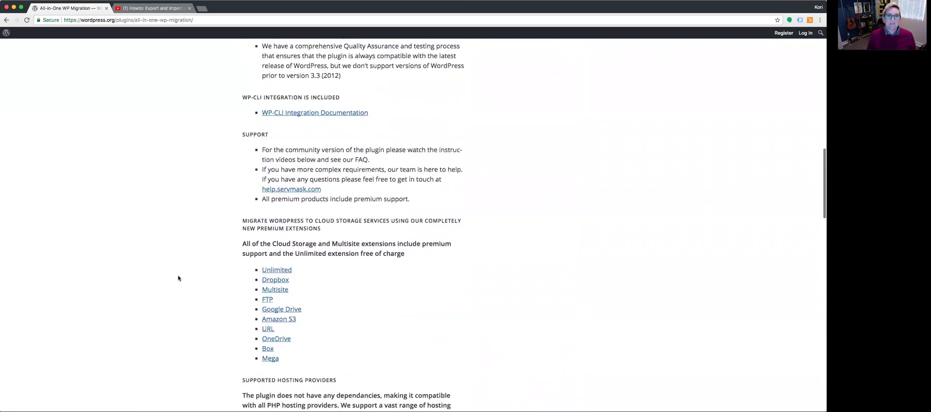
scroll(178, 279, up, 4)
scroll(178, 278, up, 5)
scroll(178, 279, up, 2)
scroll(178, 279, up, 6)
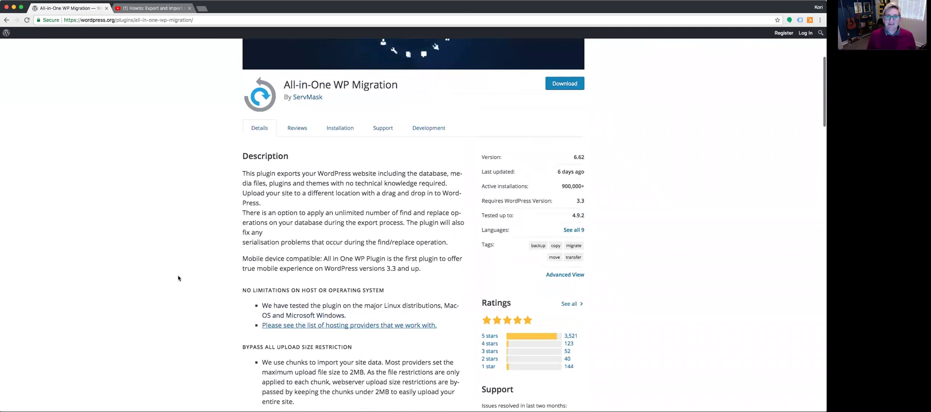
scroll(179, 278, up, 2)
scroll(178, 278, up, 2)
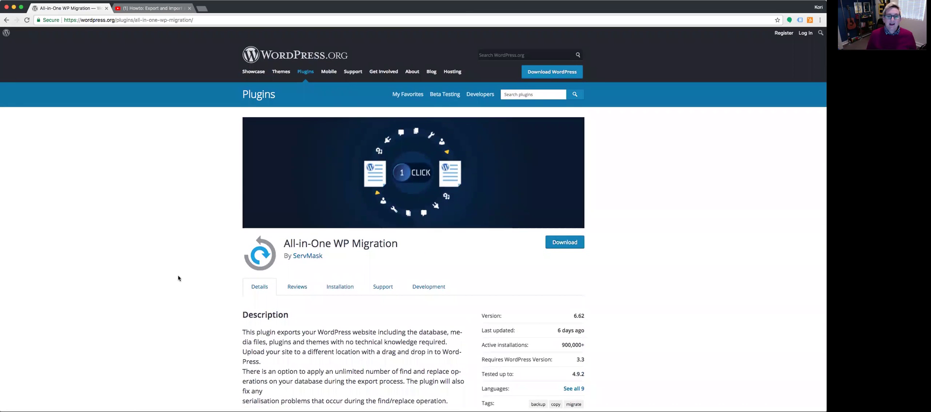